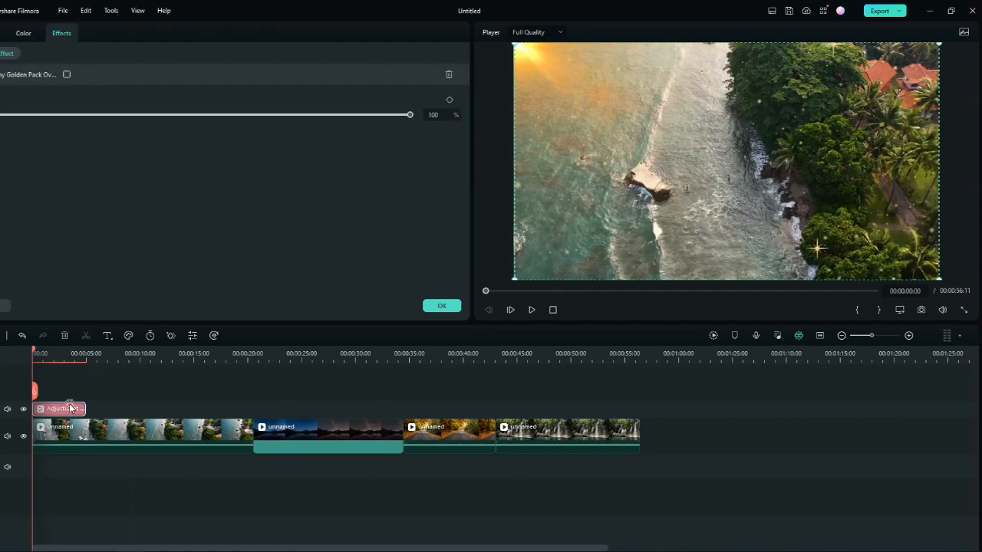
Accept the overlay effect settings and extend the adjustment layer to the end of the last clip.
click(440, 306)
drag(84, 408, 636, 409)
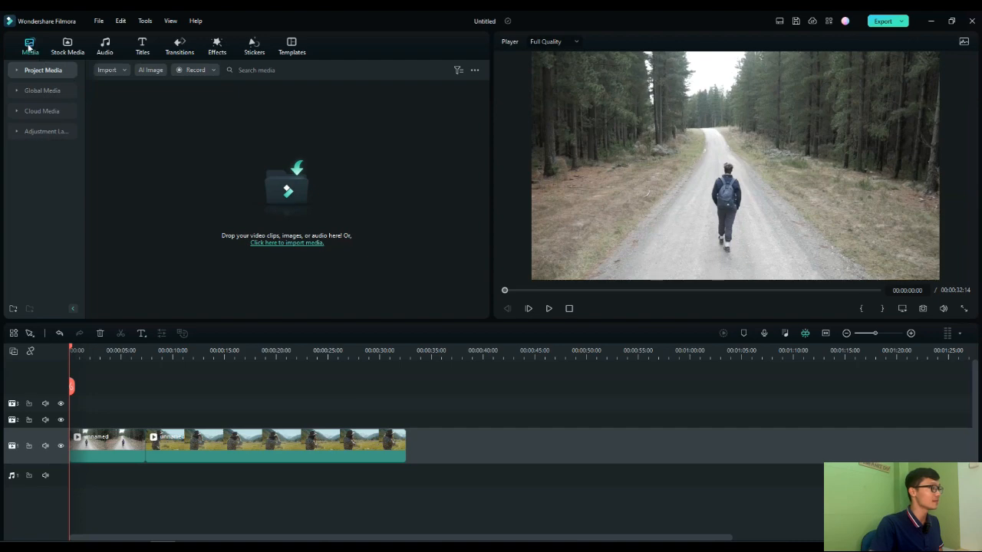
Add a preset adjustment layer to the track above the clips, starting at the beginning of the timeline.
click(49, 131)
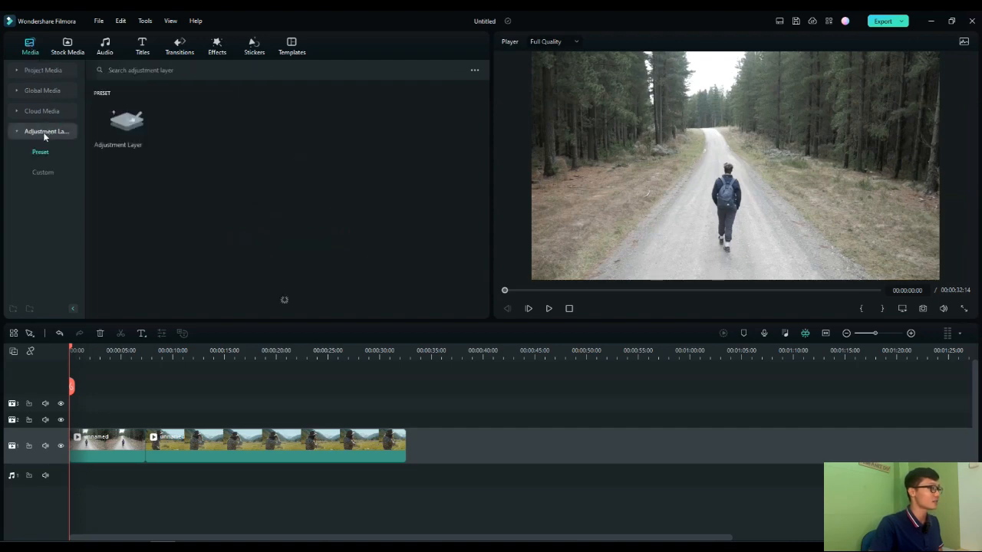
drag(127, 121, 68, 421)
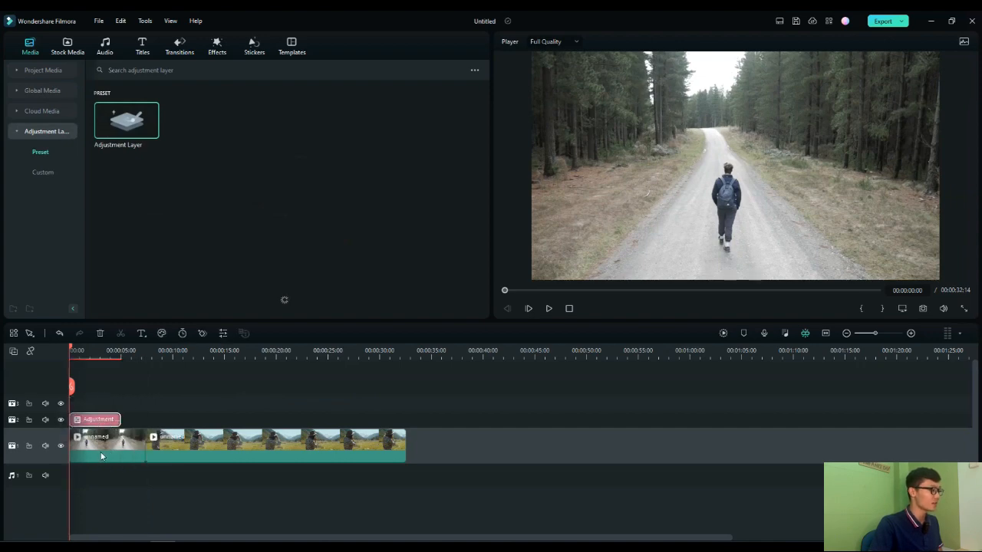
Examine the adjustment layer's transform, compositing and preset animation options, returning its blend mode to Normal.
double_click(98, 420)
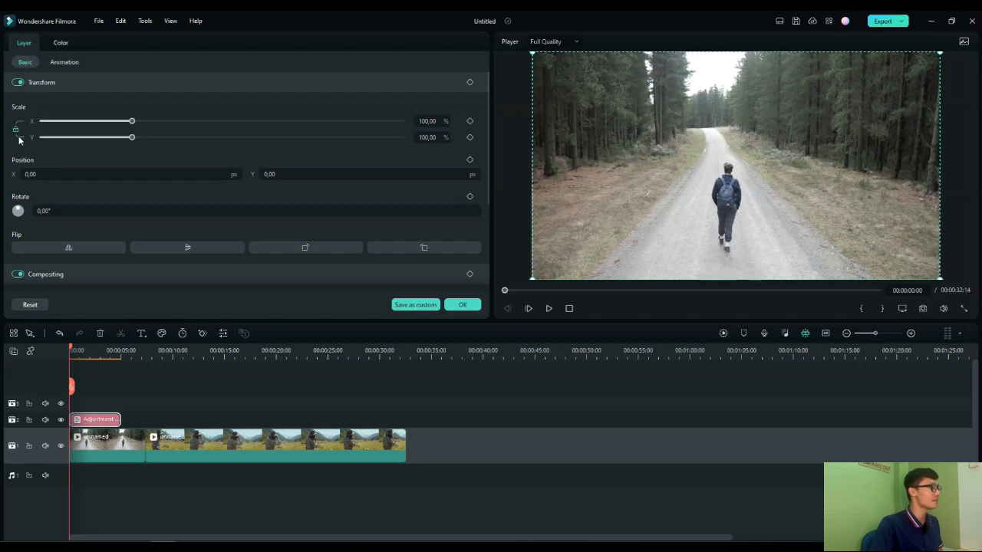
scroll(35, 171, down, 1)
scroll(37, 173, down, 3)
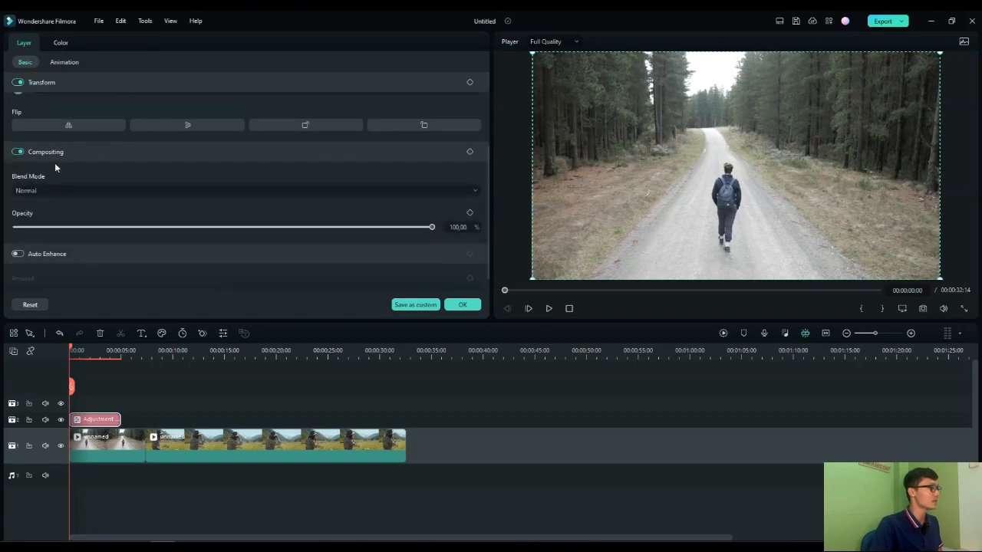
click(85, 191)
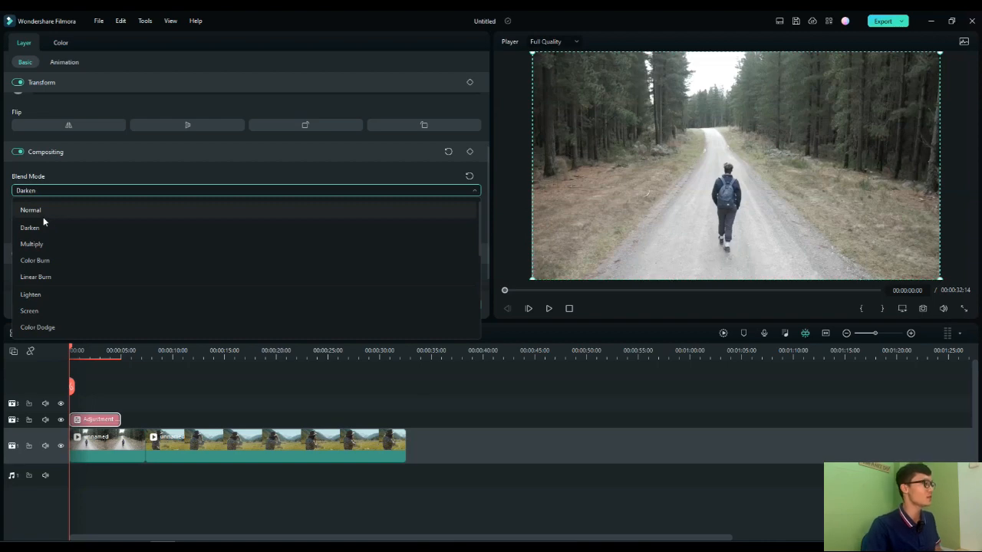
click(42, 211)
scroll(77, 218, up, 2)
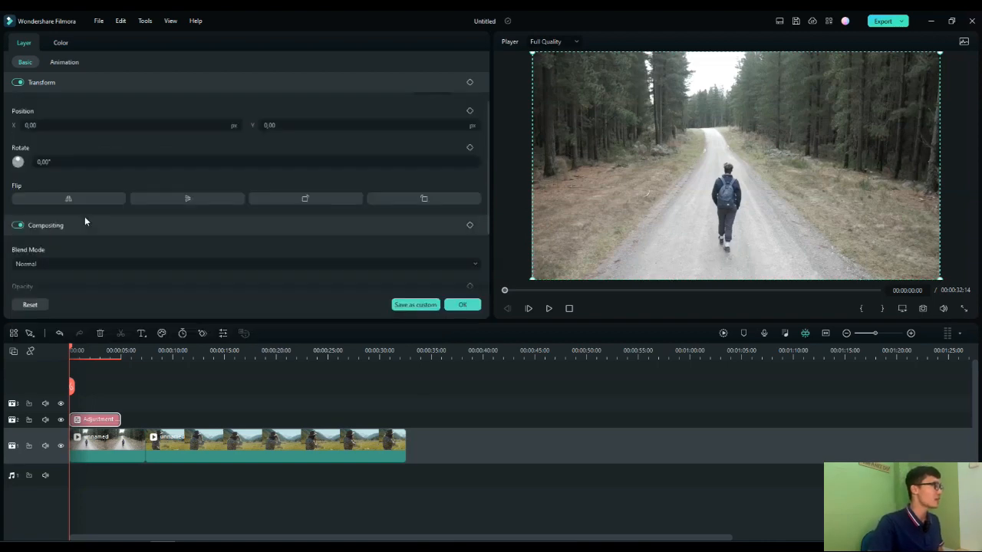
click(69, 62)
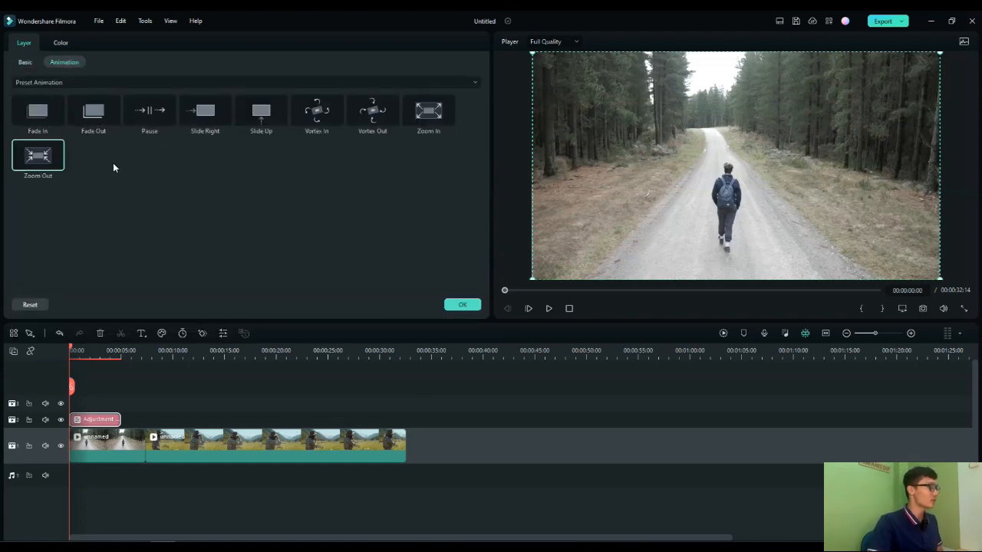
click(84, 121)
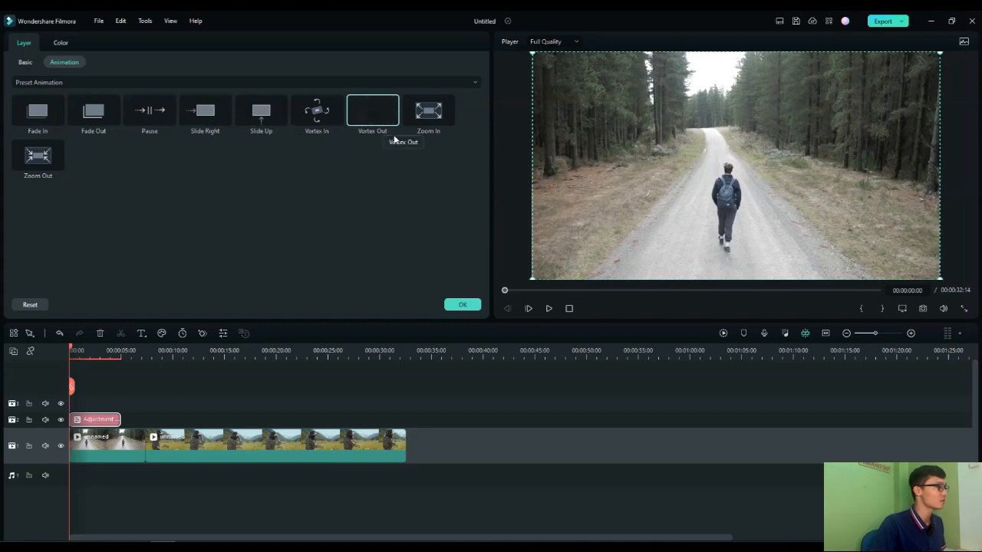
Examine the adjustment layer's color presets, LUT, HSL, curves and color wheels, then close its settings.
click(69, 46)
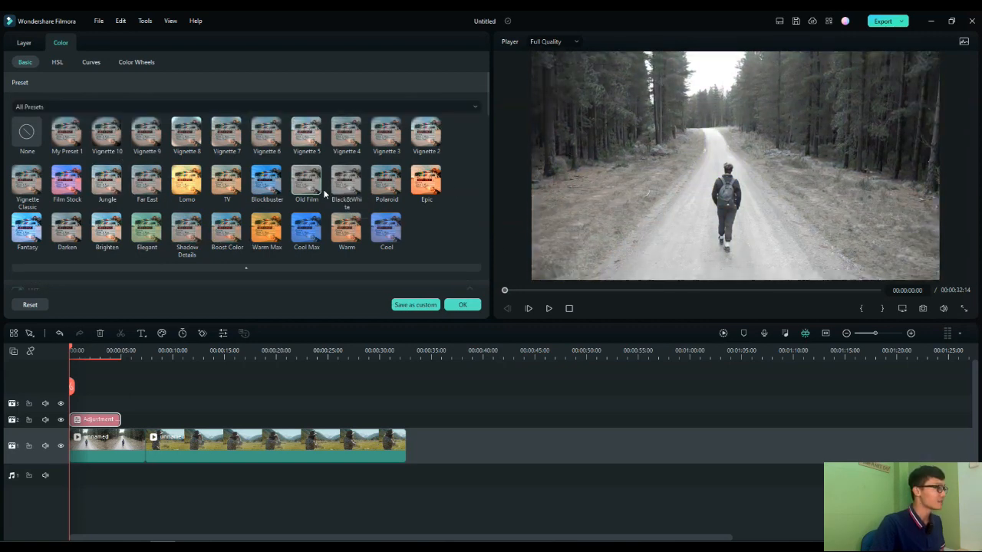
drag(487, 109, 491, 133)
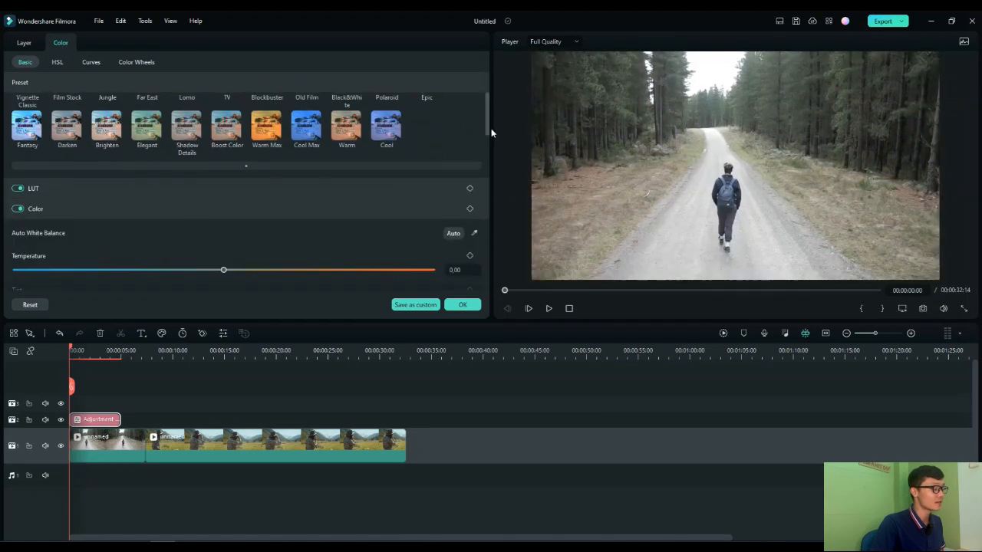
scroll(66, 218, down, 1)
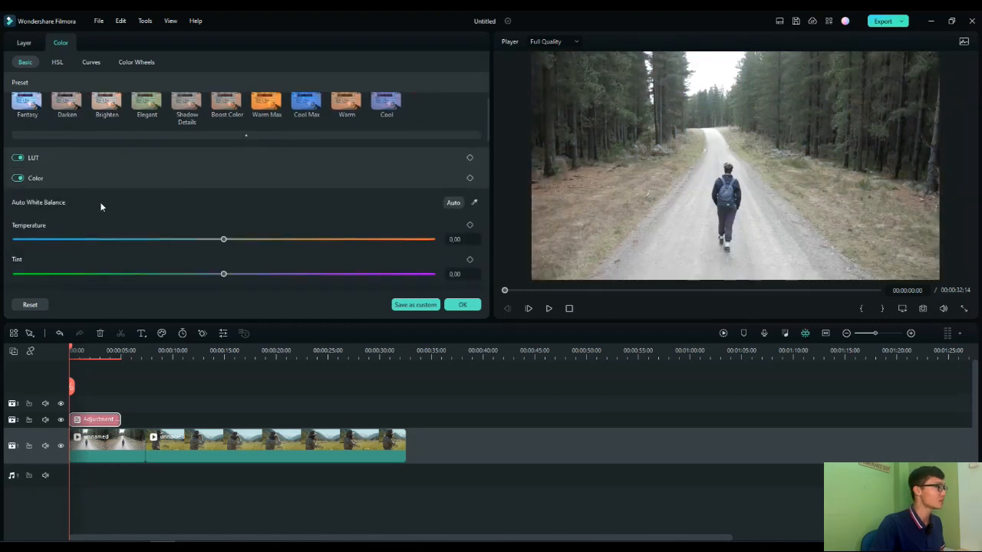
click(34, 158)
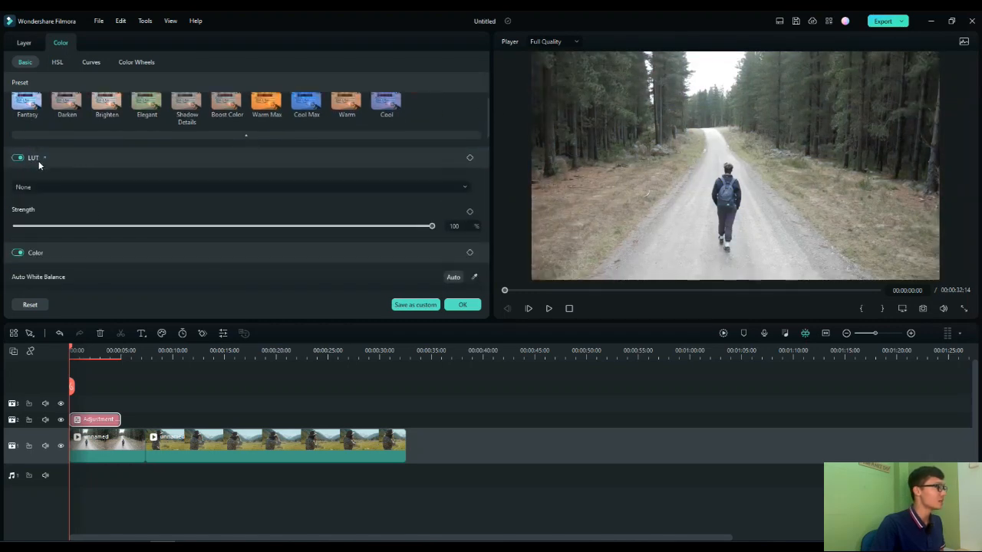
scroll(40, 163, down, 1)
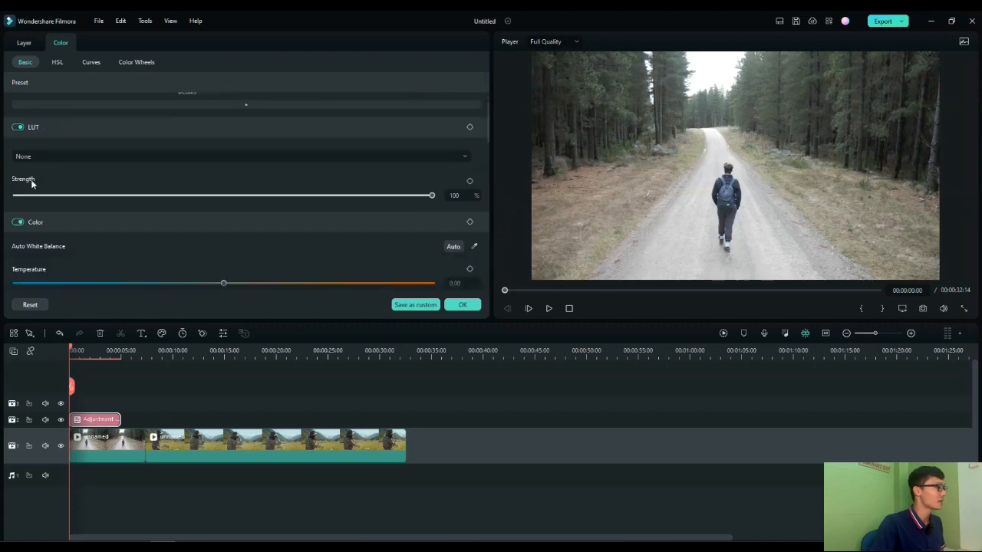
click(63, 66)
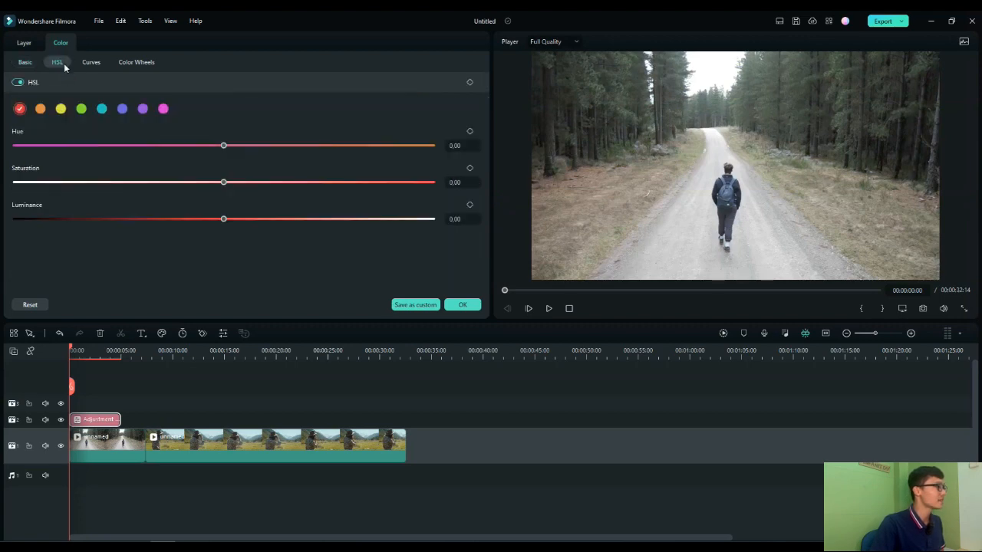
click(92, 63)
click(135, 62)
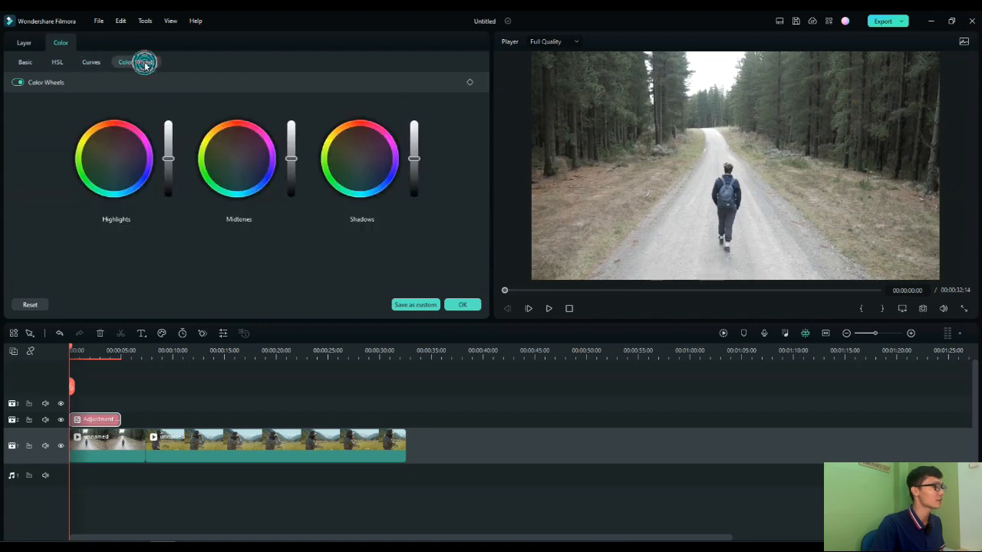
click(462, 306)
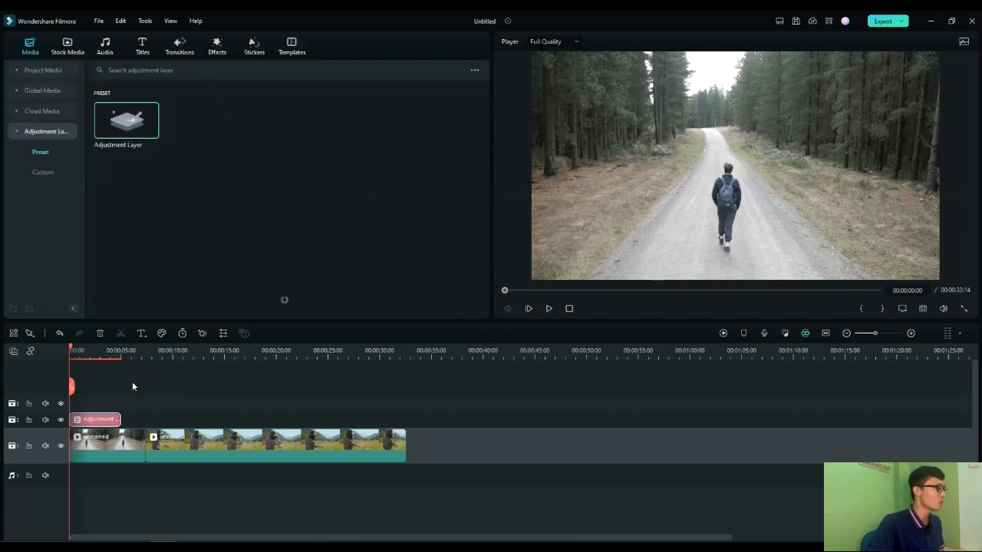
double_click(98, 420)
click(462, 306)
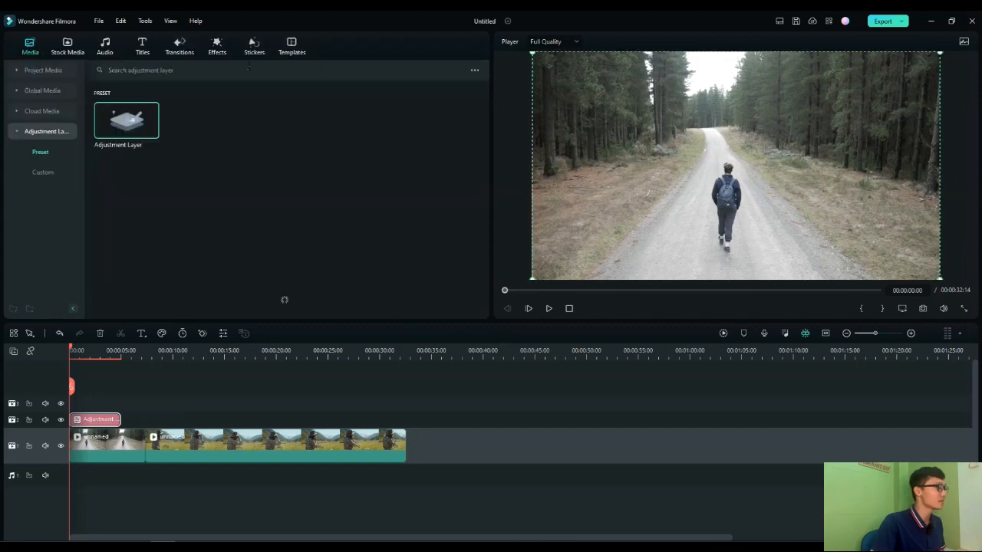
Apply the favorite Lens Flare6 effect to the adjustment layer and preview the forest road clip.
click(217, 48)
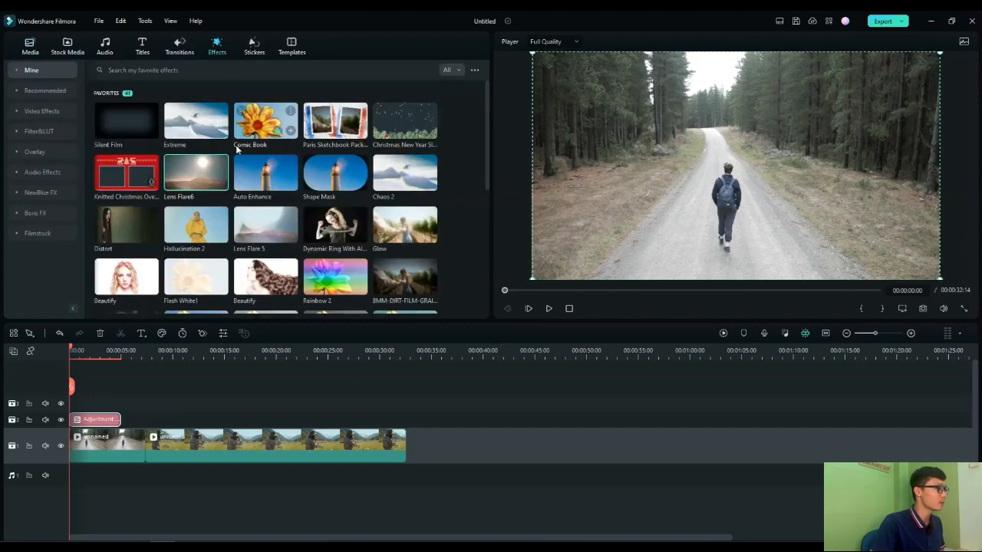
drag(195, 175, 87, 419)
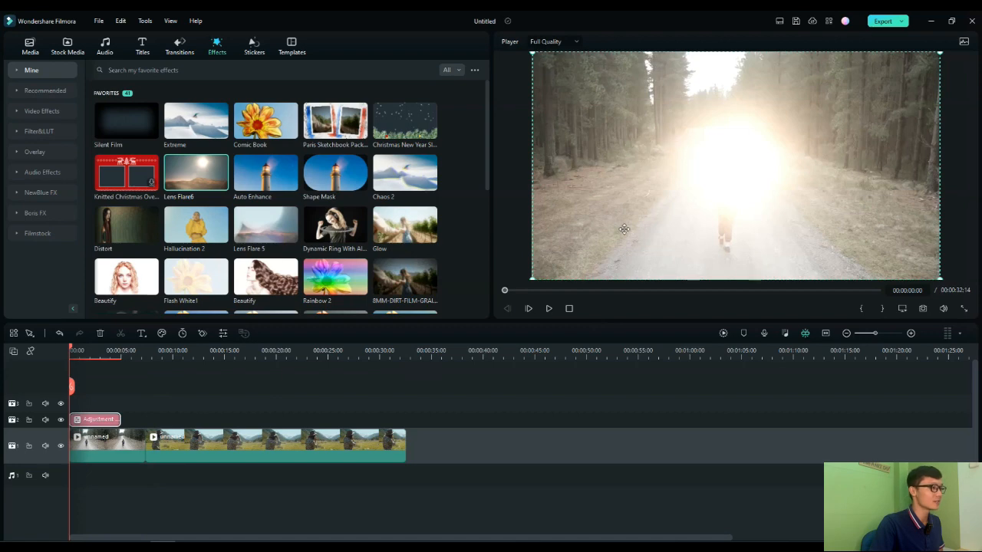
click(547, 311)
click(548, 311)
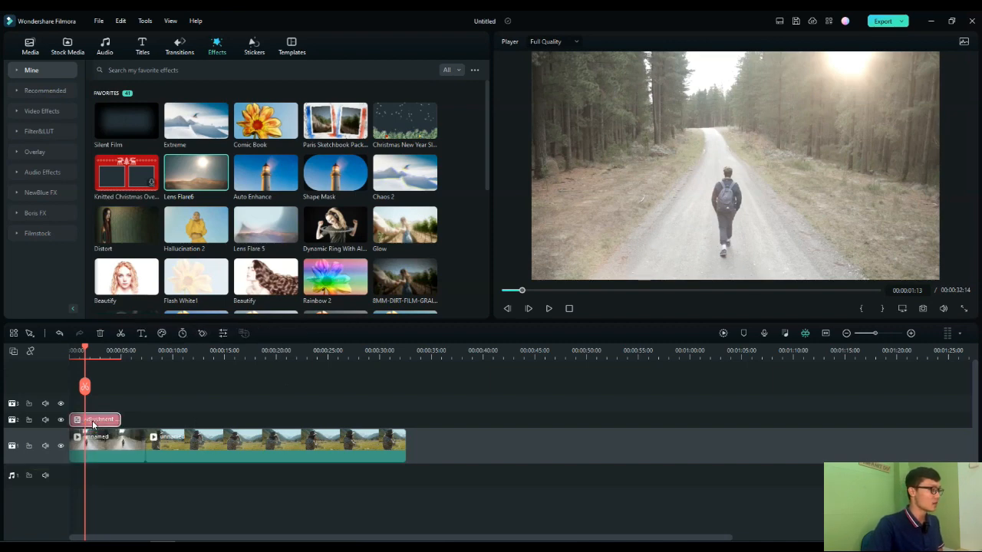
Extend the adjustment layer to the end of the second clip and play the sequence to preview both clips.
drag(117, 419, 405, 427)
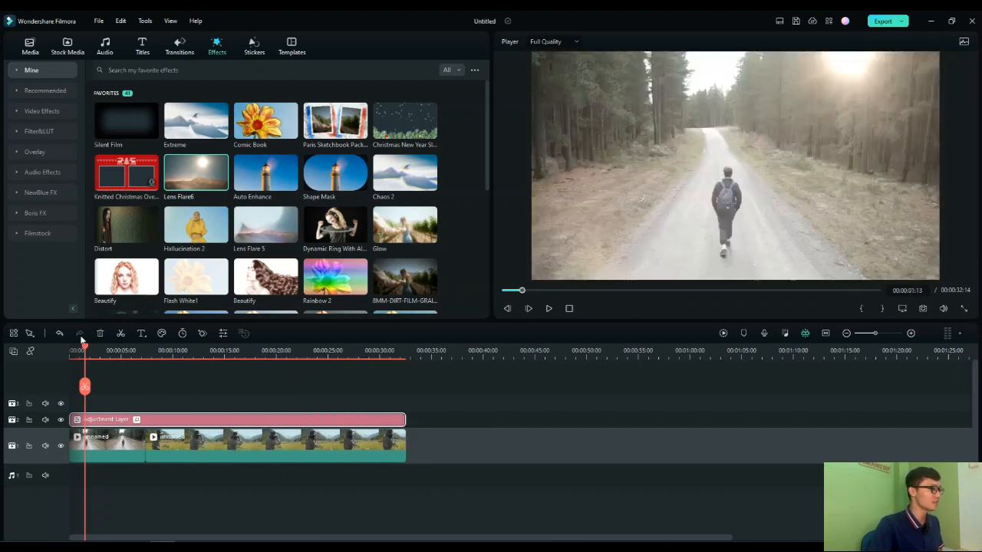
click(549, 309)
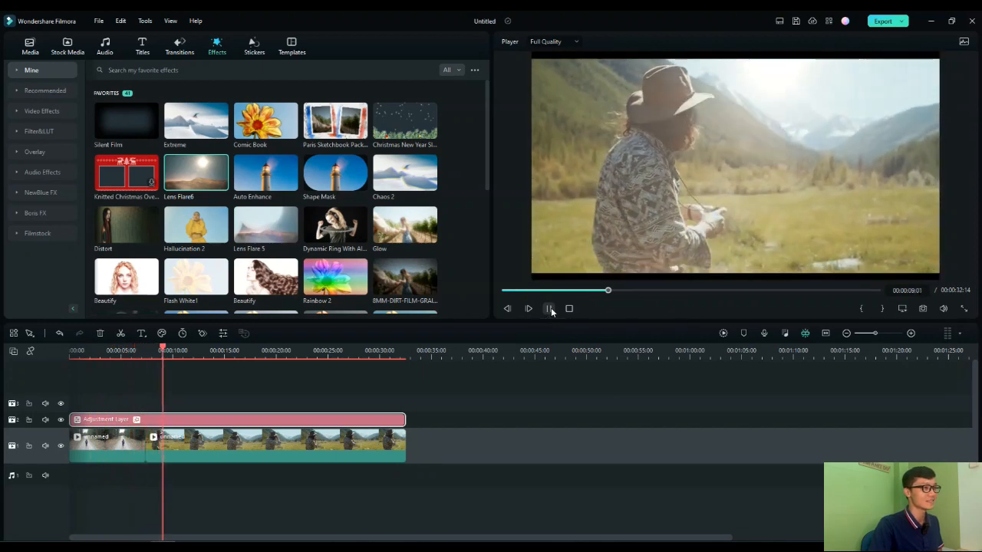
click(550, 309)
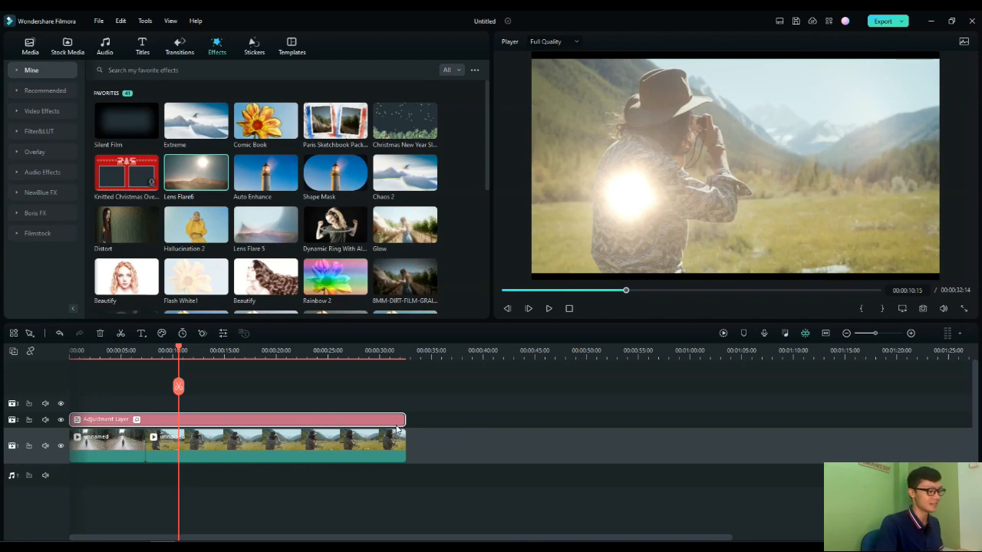
Delete the adjustment layer and preview the forest road clip without it.
key(Delete)
drag(167, 357, 113, 366)
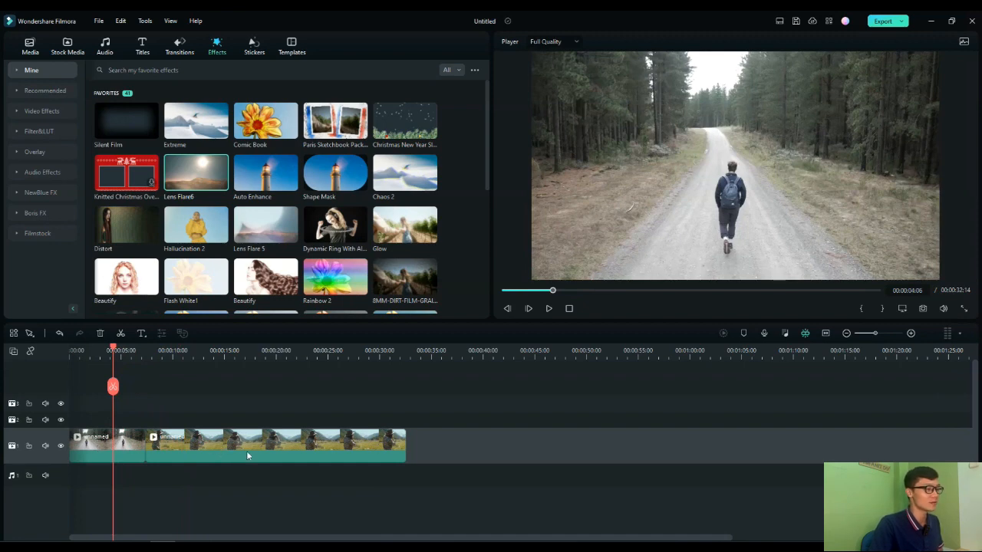
click(550, 310)
click(550, 309)
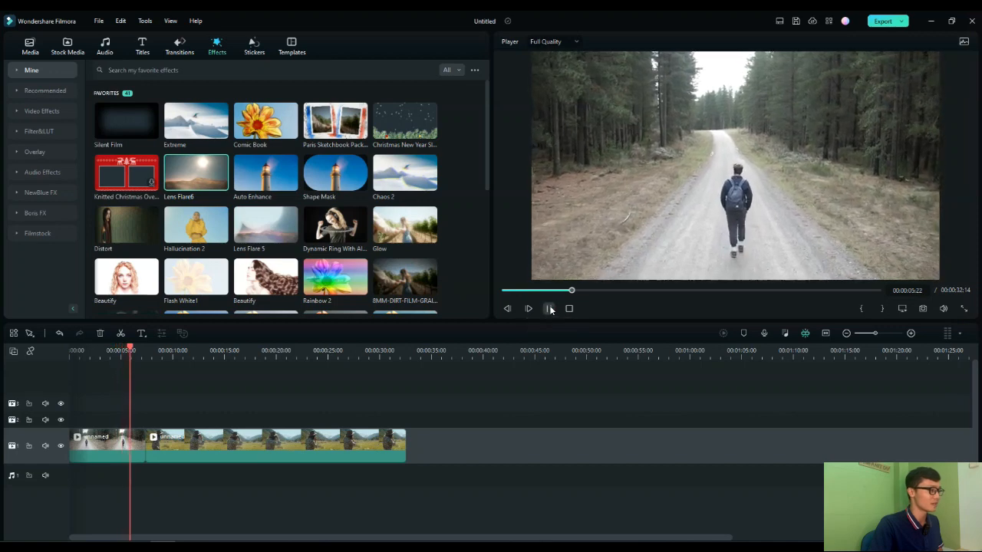
click(550, 309)
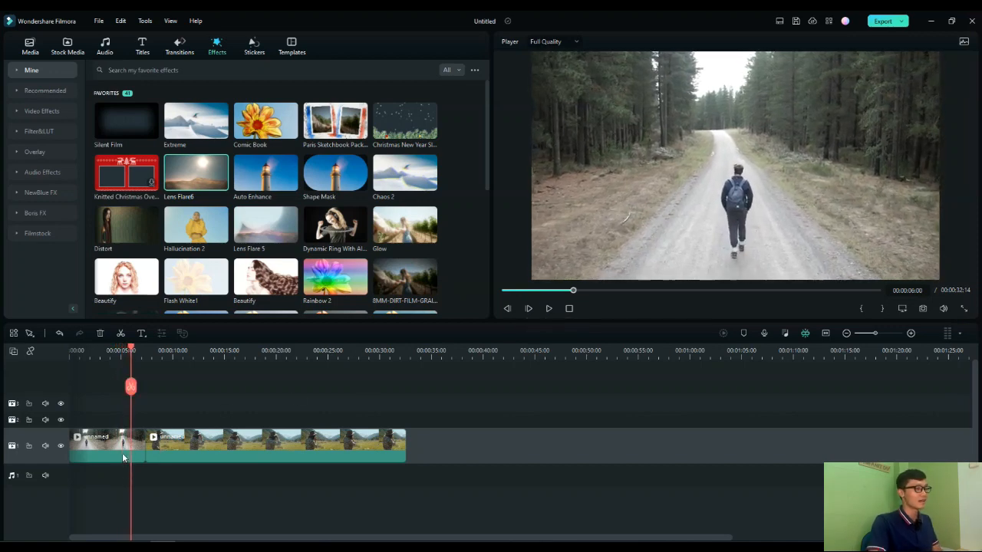